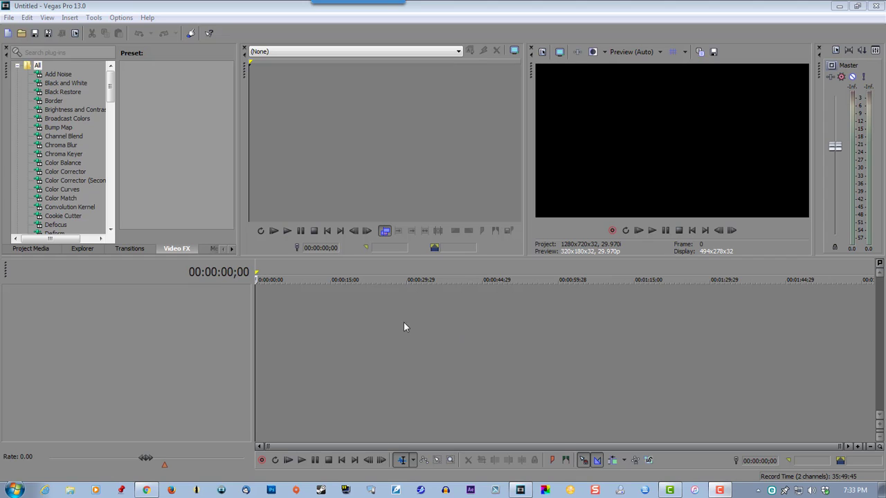
Step: Add a video track holding a text event that reads 'UNICUS'
right_click(313, 304)
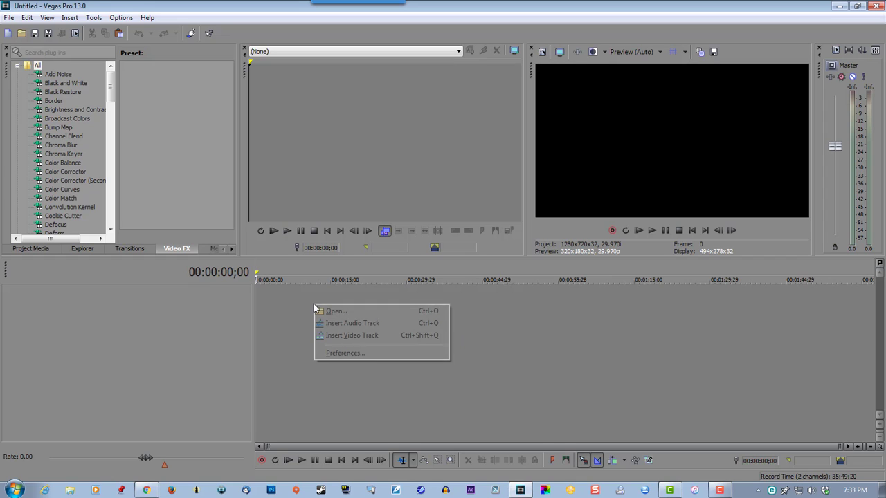
left_click(346, 335)
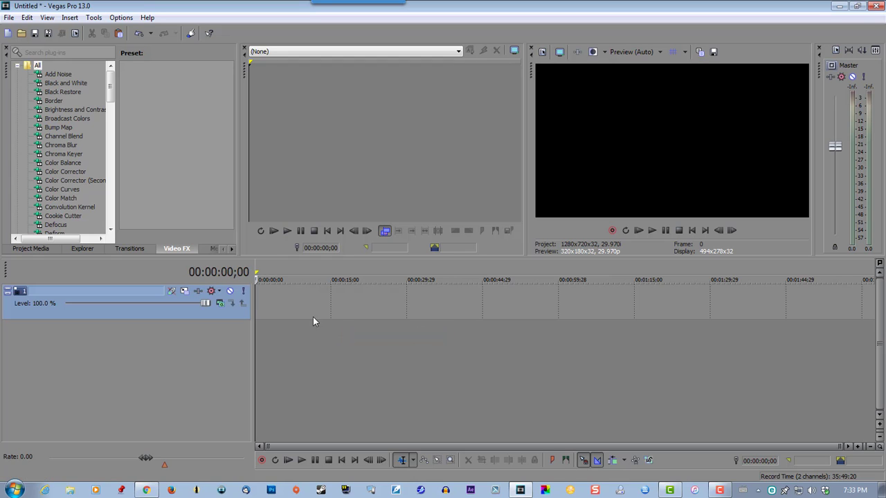
right_click(285, 298)
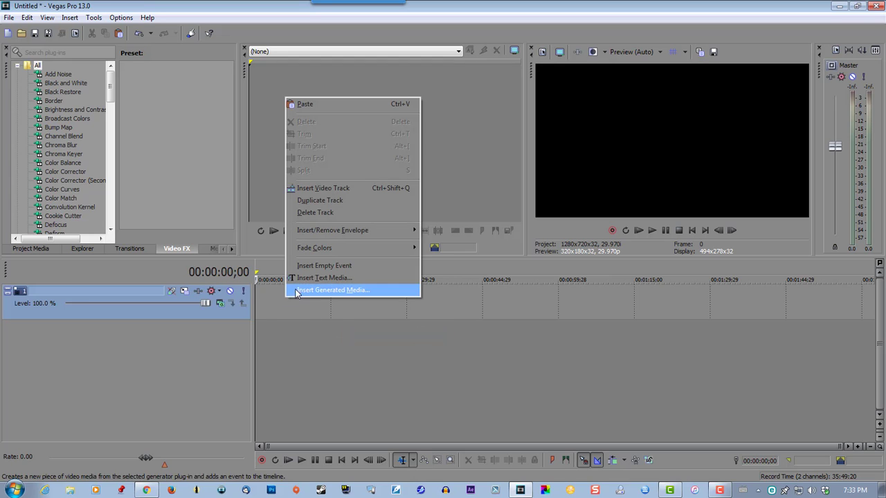
left_click(300, 282)
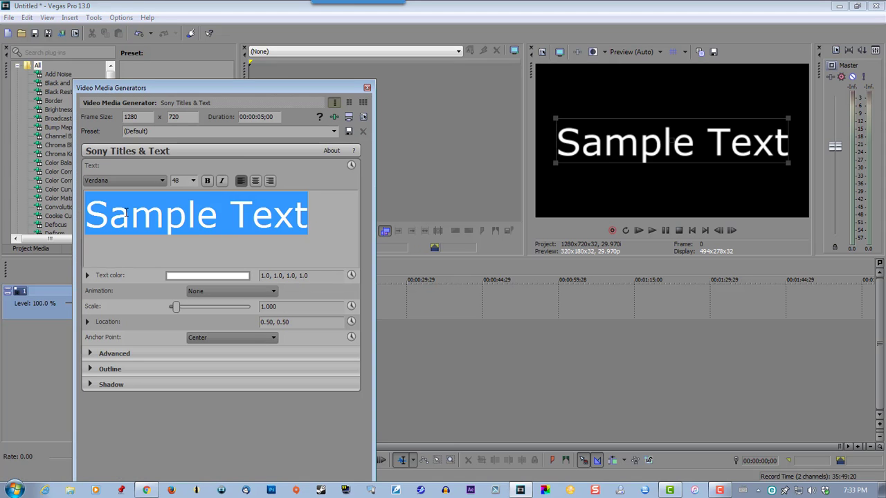
type("U")
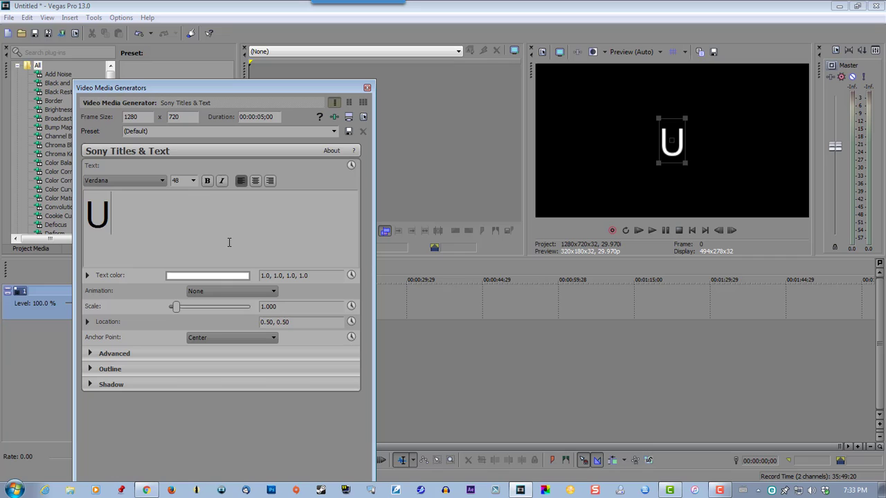
type("NICUS")
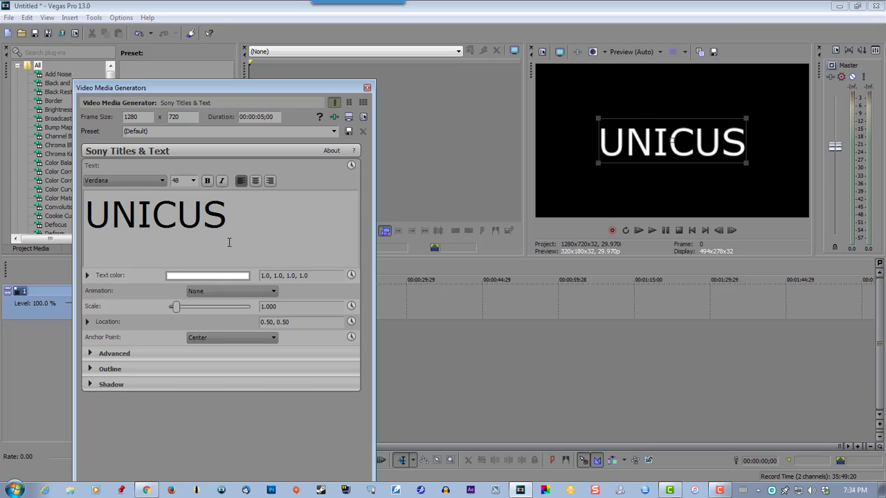
Step: Add a new empty video track above the UNICUS text track
left_click(367, 89)
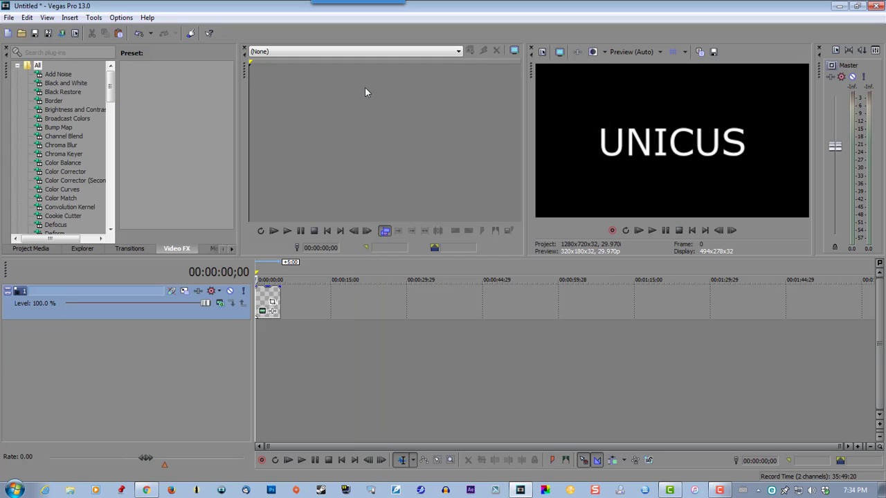
right_click(297, 301)
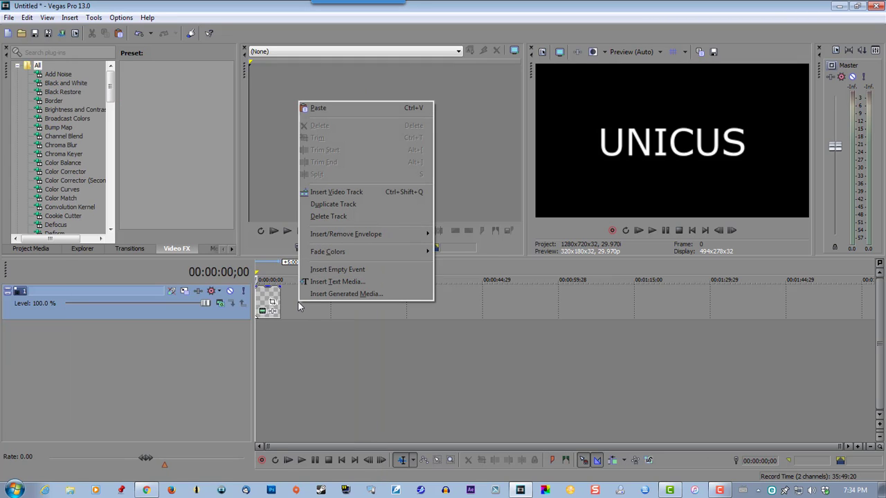
left_click(324, 195)
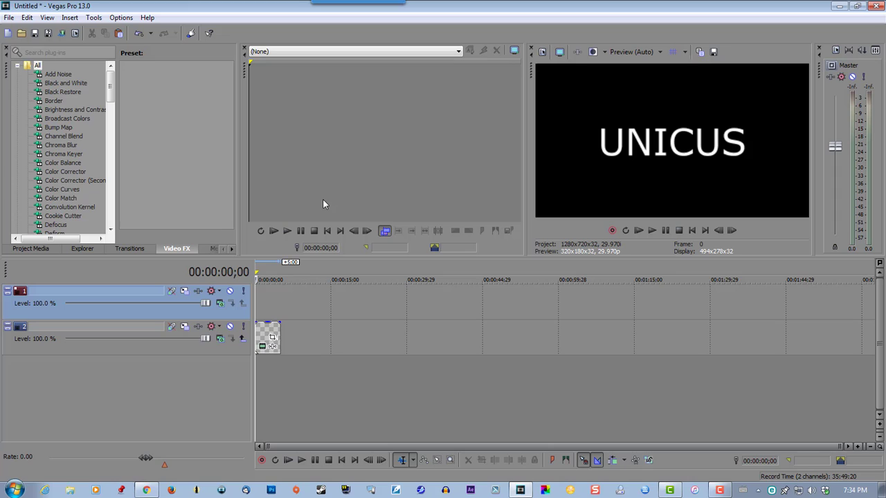
Step: Place the SMPTE Bars (NTSC) test pattern on the top track and trim it shorter
left_click(211, 249)
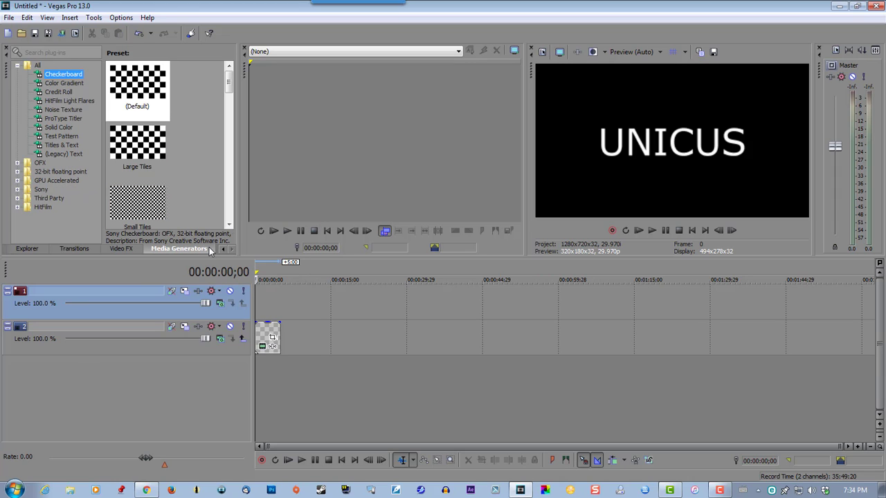
left_click(52, 137)
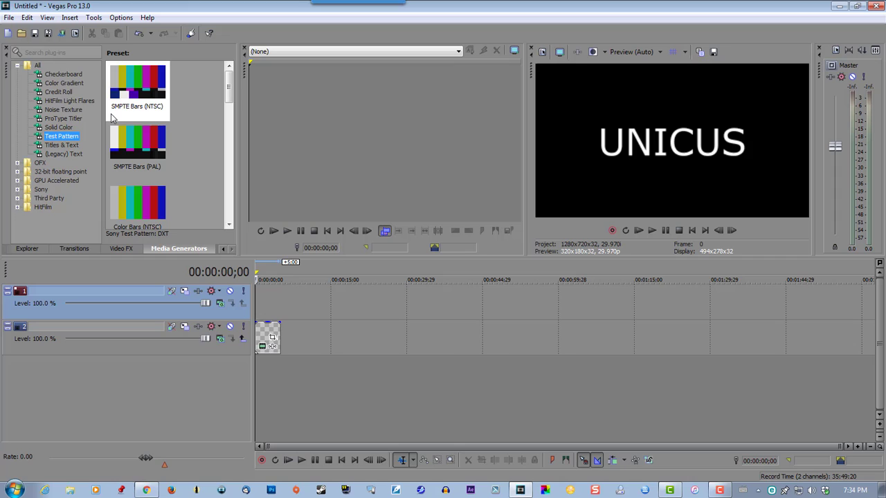
left_click_drag(135, 97, 257, 305)
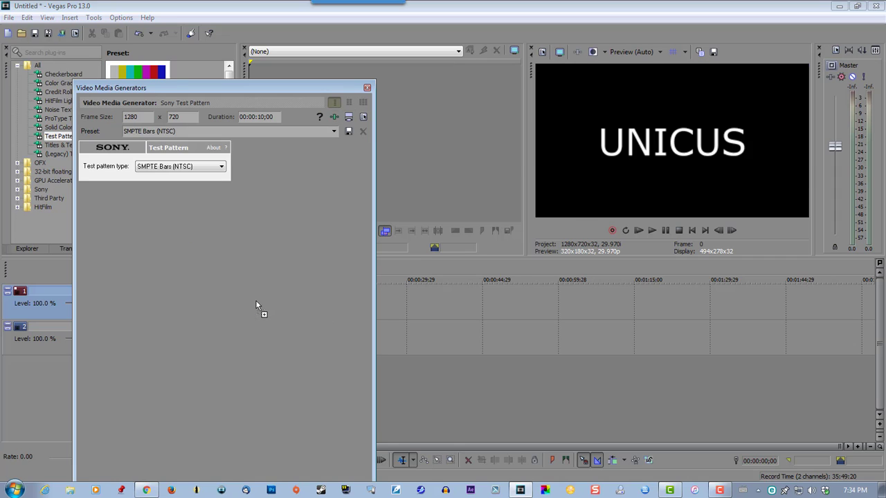
left_click(367, 89)
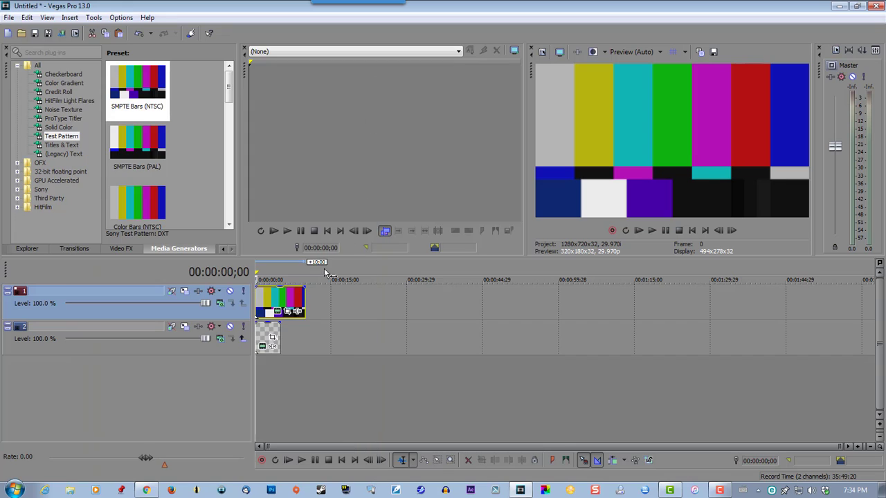
left_click_drag(304, 296, 281, 297)
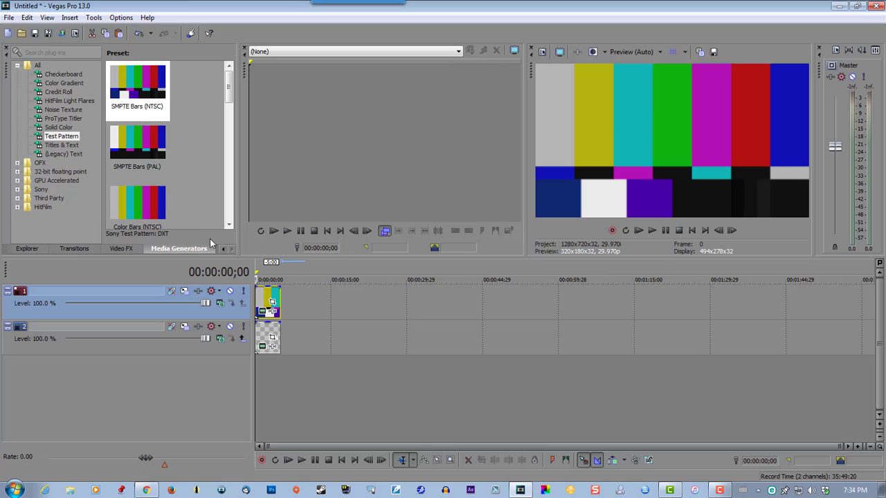
Step: Apply TV Simulator (Reset to None) to the bars clip with Line sync 0.0340, Vertical sync 0.0440
left_click(122, 249)
left_click_drag(113, 103, 107, 205)
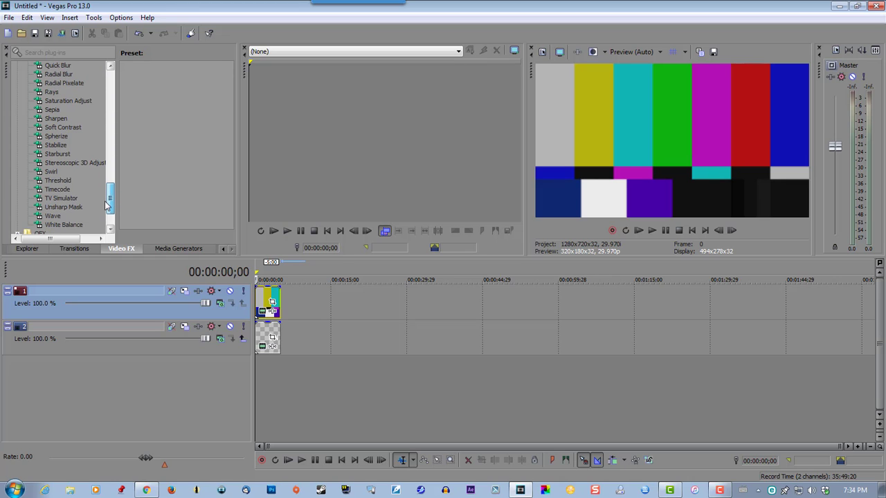
left_click(61, 198)
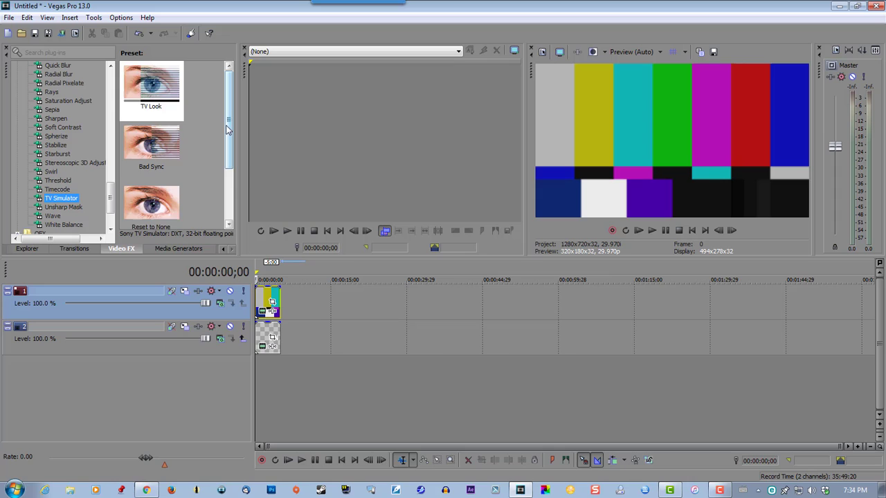
scroll(205, 151, "down", 2)
left_click(154, 150)
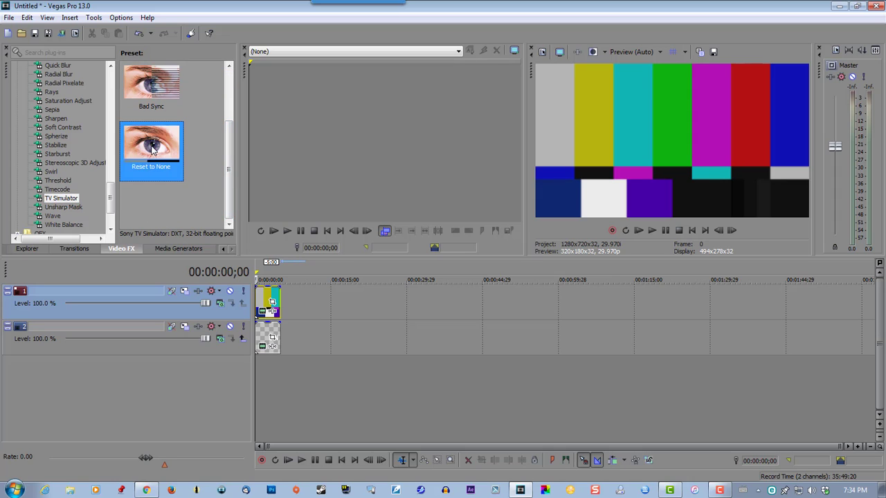
left_click_drag(151, 148, 269, 302)
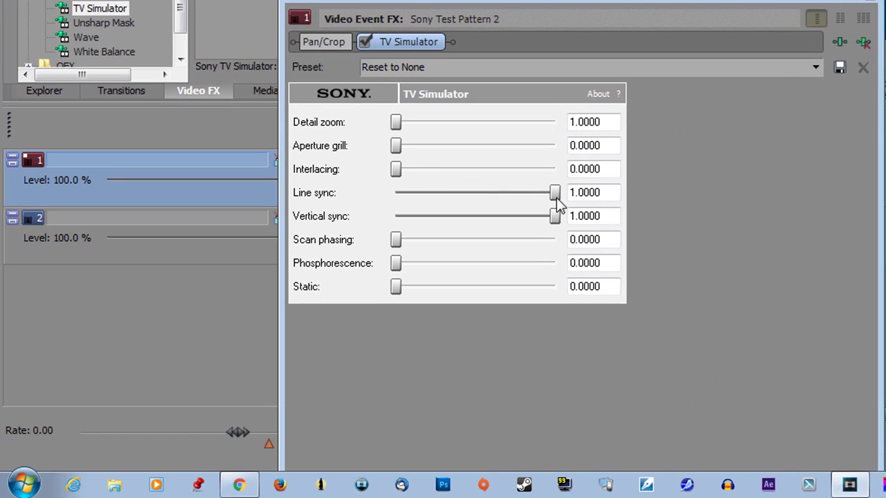
left_click_drag(555, 193, 403, 194)
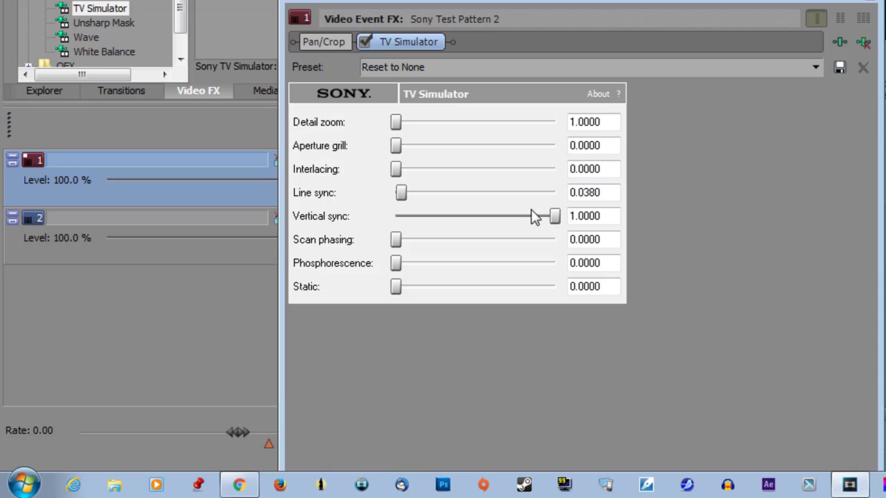
left_click_drag(556, 216, 413, 220)
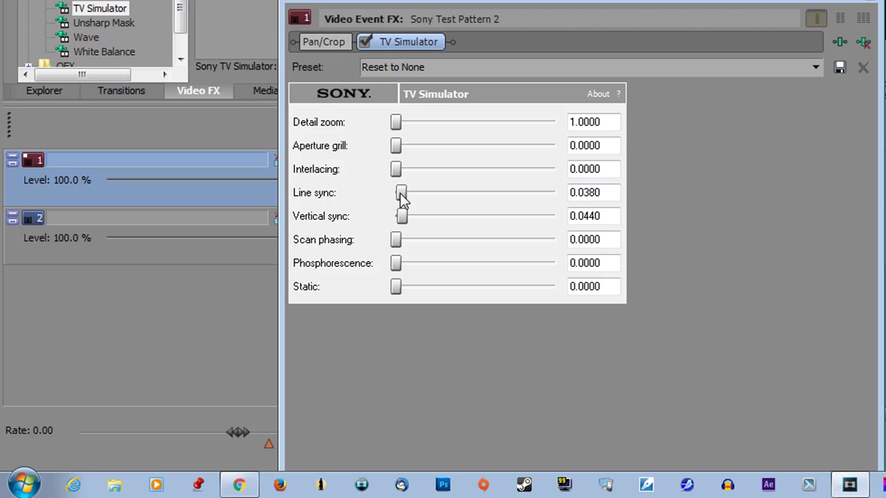
left_click_drag(403, 198, 403, 198)
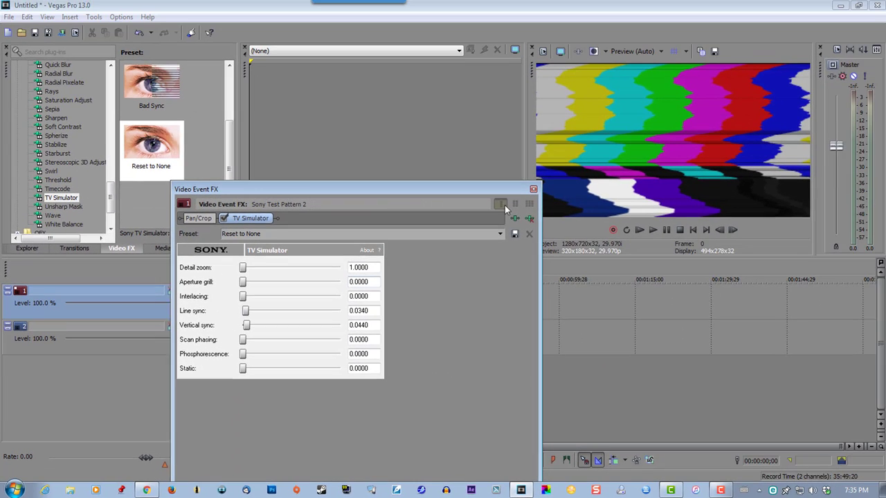
Step: Set track 1's compositing mode to the custom Sony Displacement Map
left_click(532, 189)
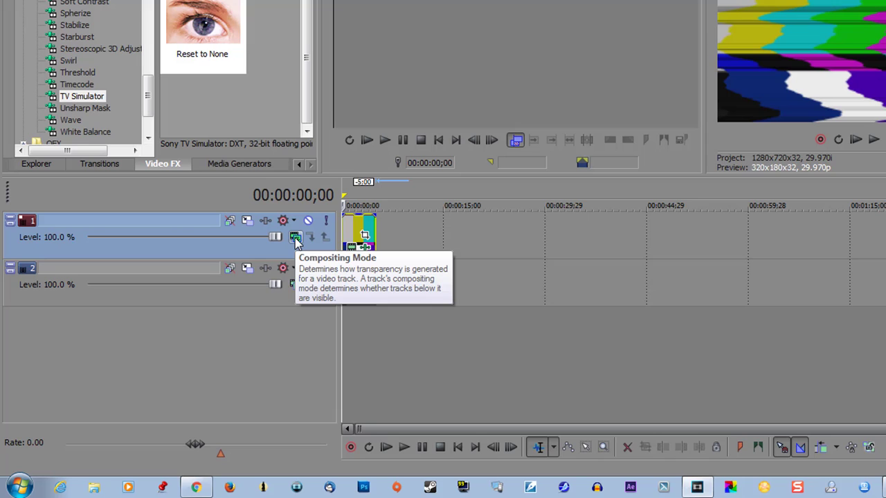
left_click(294, 238)
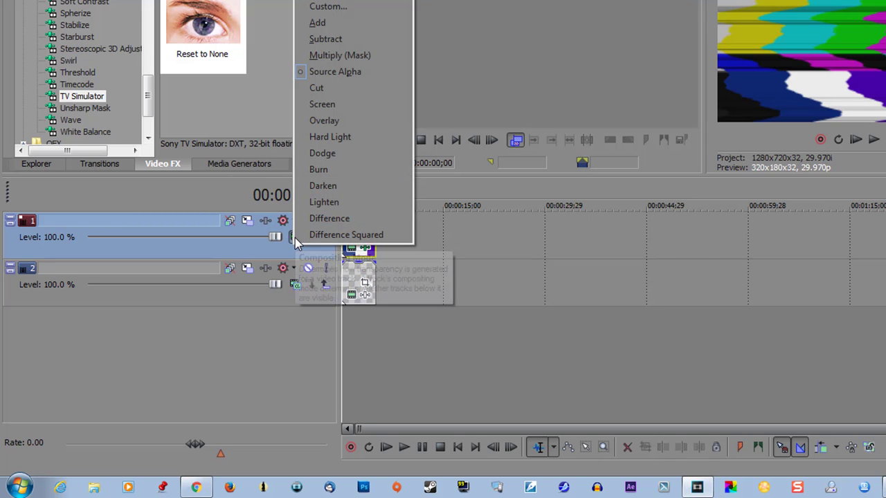
left_click(329, 8)
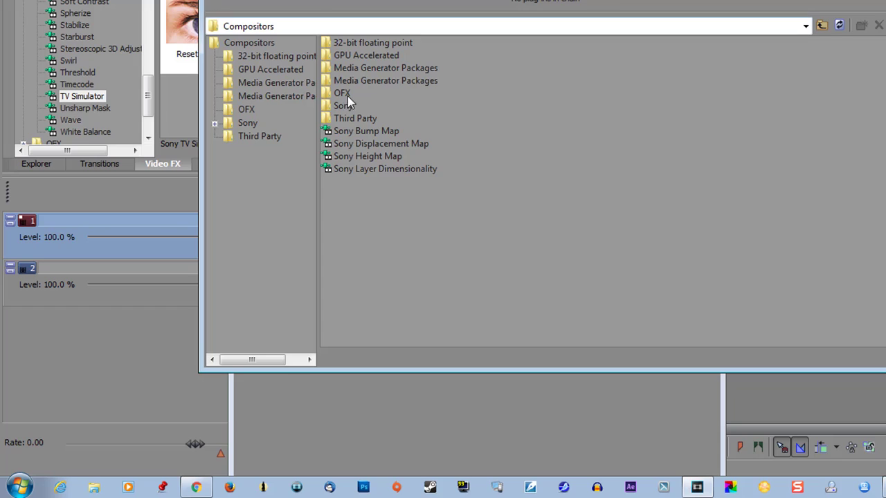
left_click(365, 147)
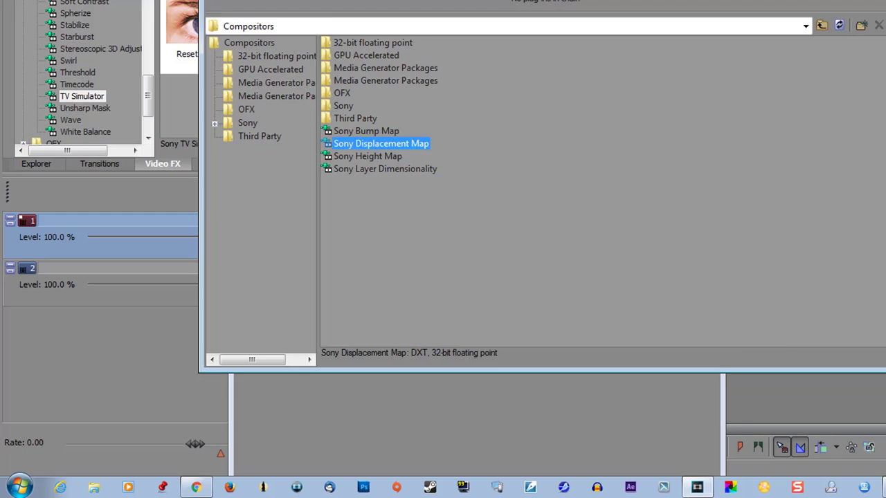
key("Return")
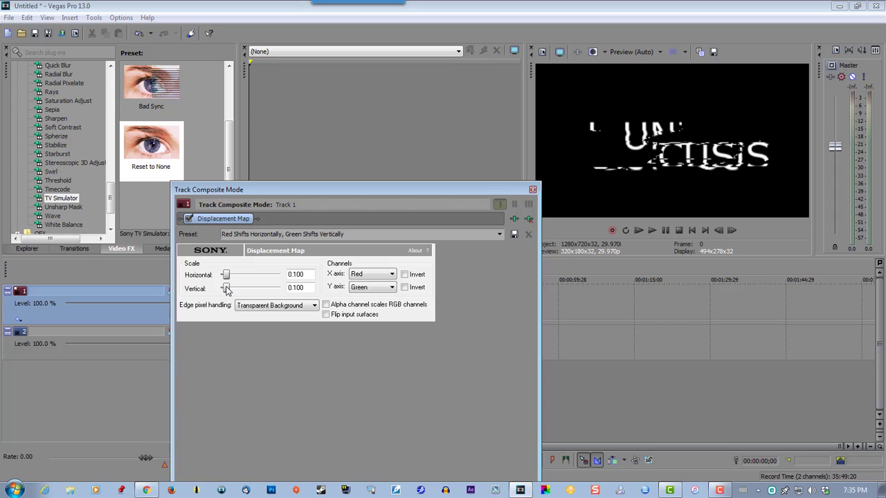
Step: Set displacement to horizontal 0.028 and vertical 0.000, with edge pixels wrapping around
left_click_drag(304, 218, 295, 218)
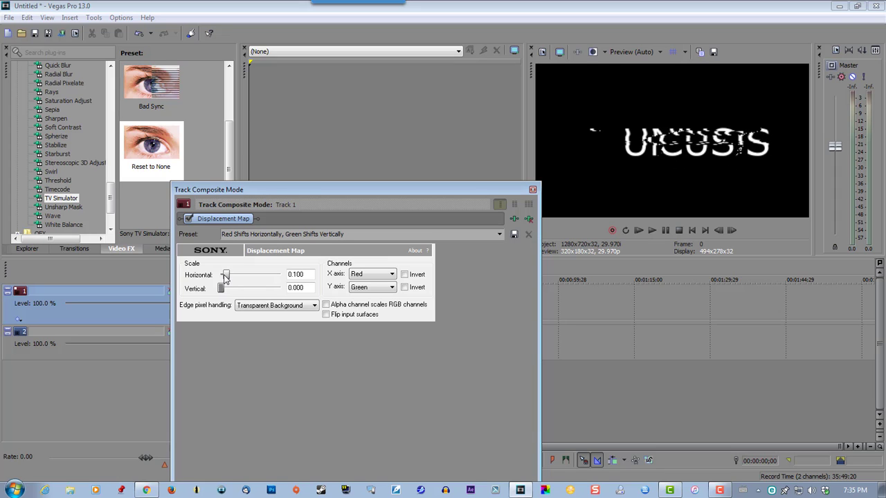
left_click_drag(229, 277, 201, 276)
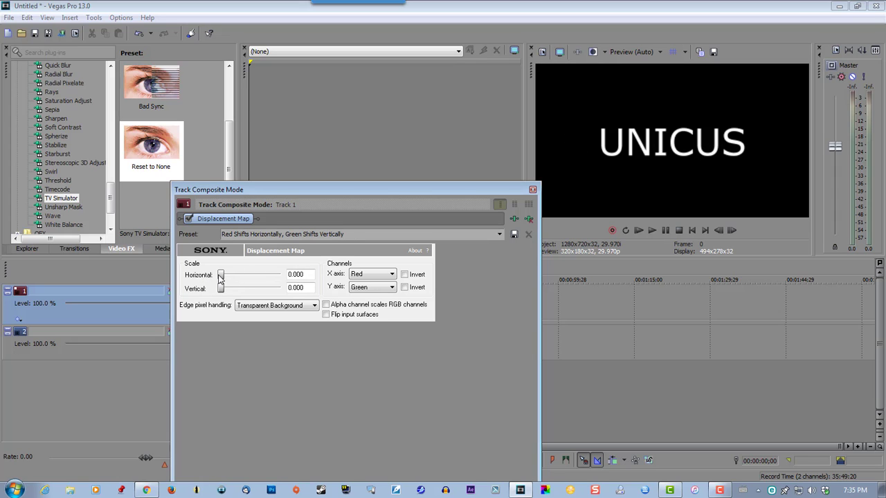
left_click_drag(220, 277, 223, 277)
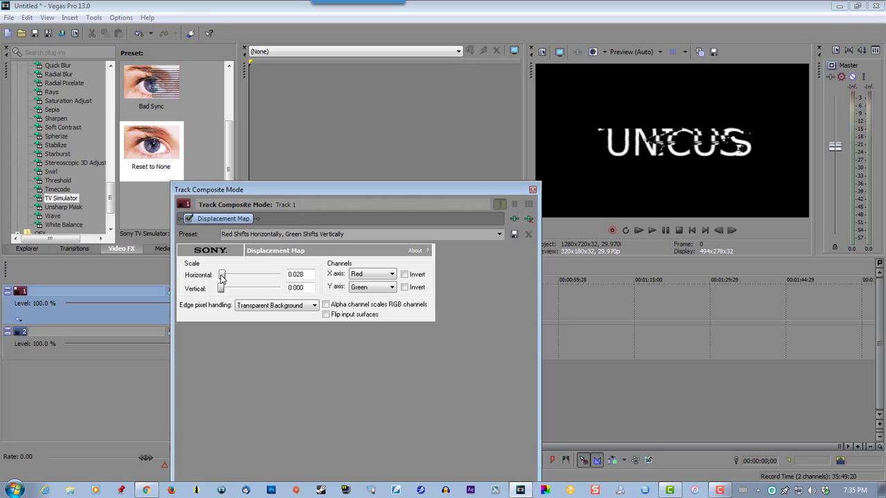
left_click(245, 307)
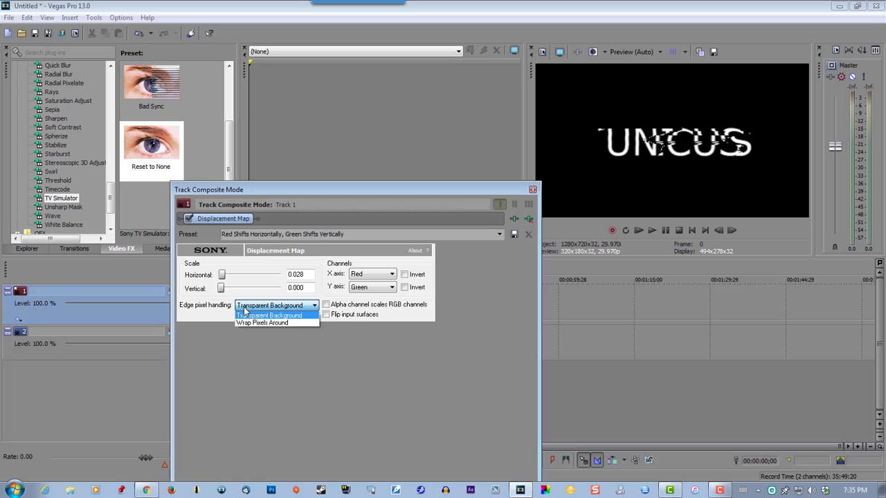
left_click(250, 323)
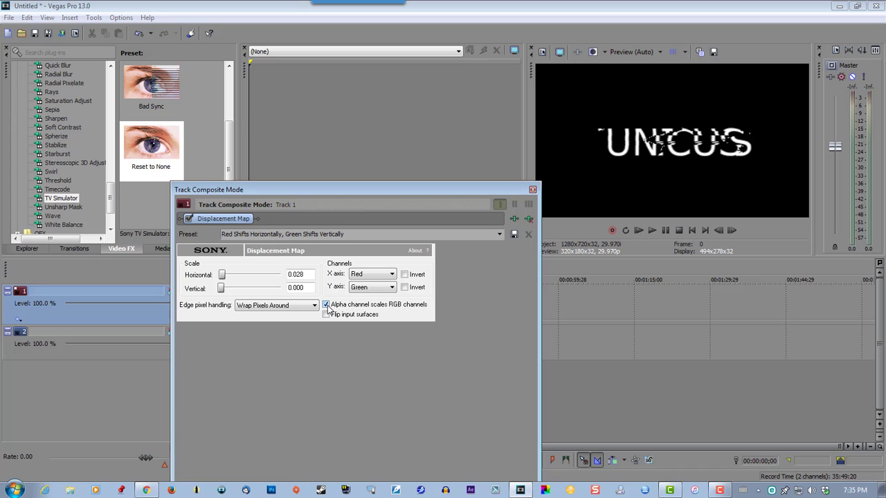
left_click(532, 190)
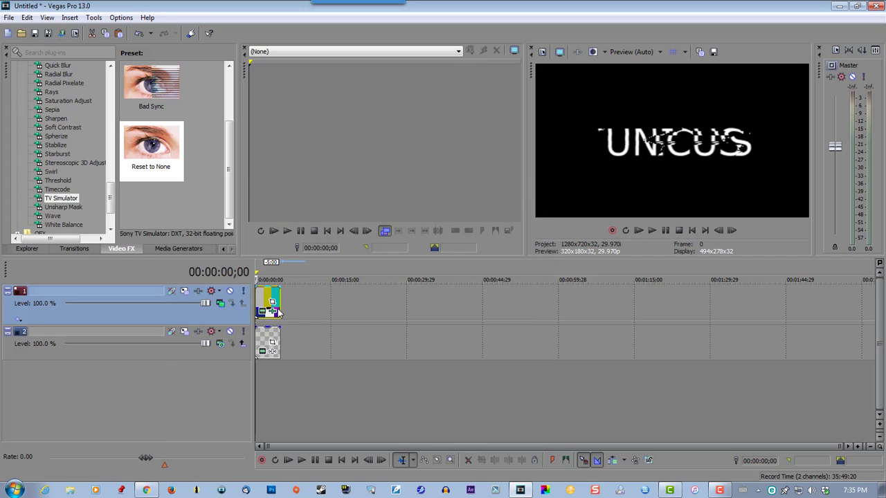
Step: Shorten the colour-bars clip from its end to a brief flash at the project start
scroll(311, 317, "up", 5)
scroll(312, 321, "up", 2)
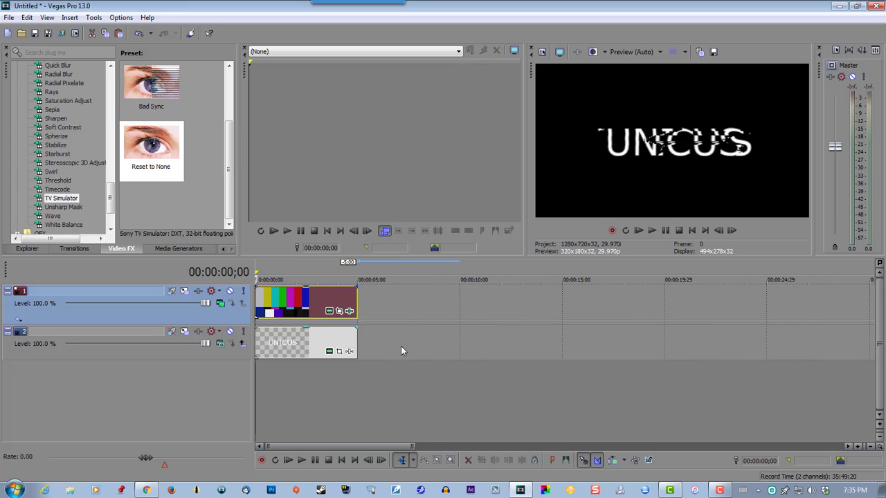
scroll(422, 342, "up", 2)
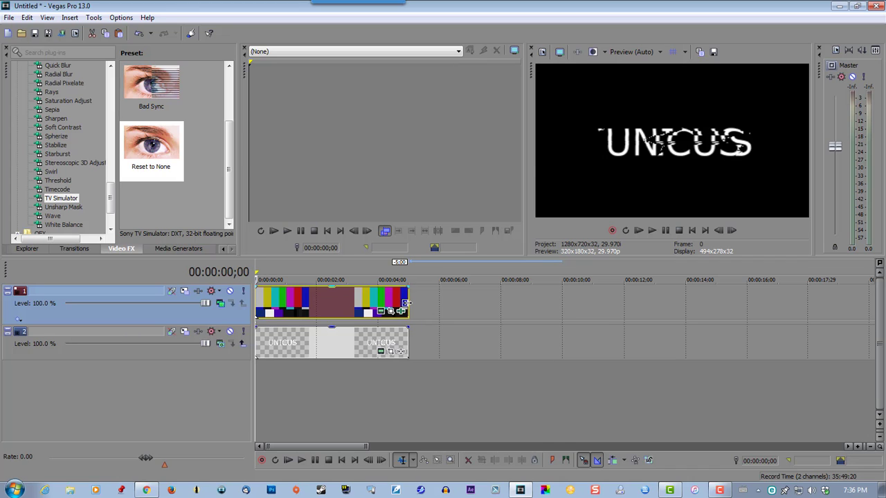
left_click_drag(408, 311, 270, 302)
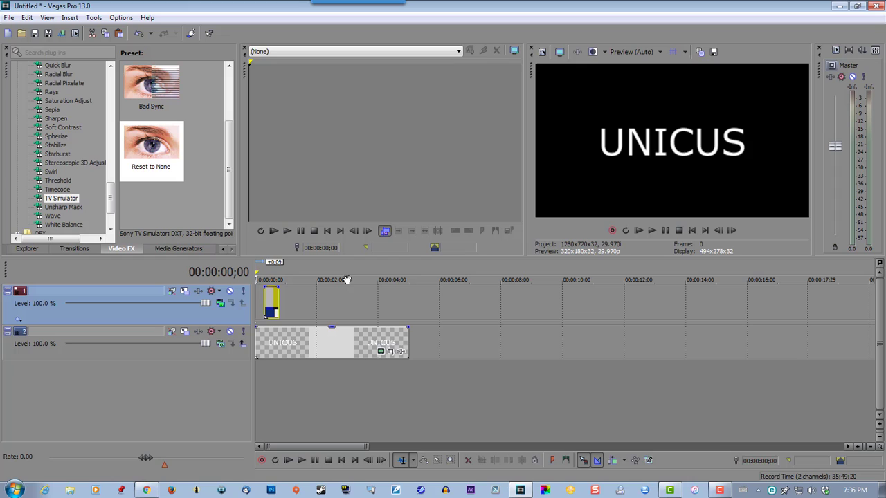
Step: Preview the glitch, then copy the colour-bars burst on track 1
left_click(651, 231)
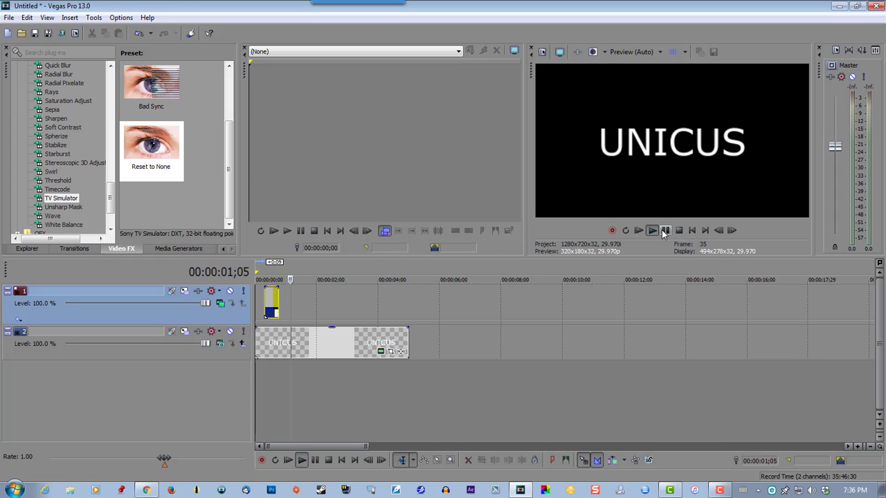
left_click(665, 230)
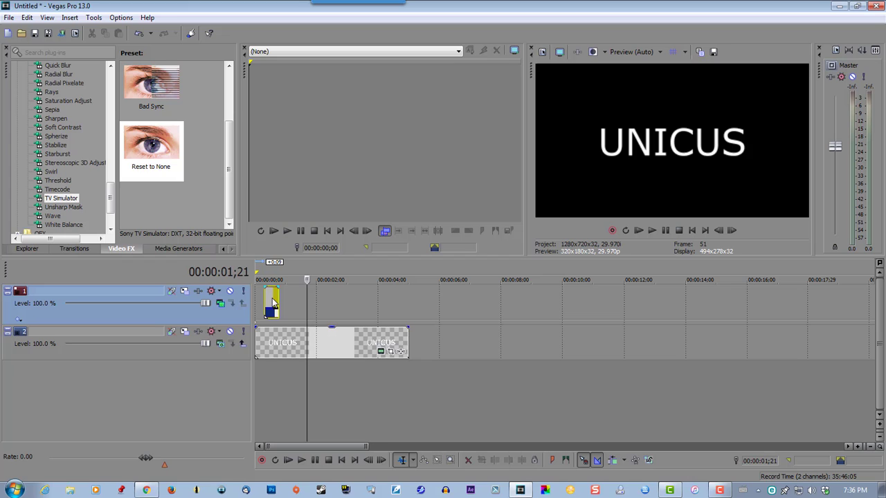
left_click(274, 298)
right_click(273, 297)
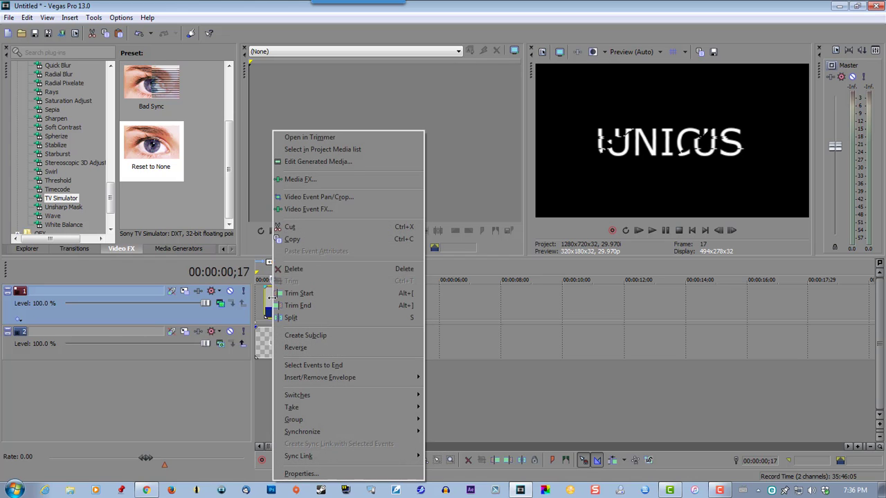
left_click(302, 240)
Step: Paste a second bars burst on track 1, positioned so the two bursts don't overlap
right_click(310, 302)
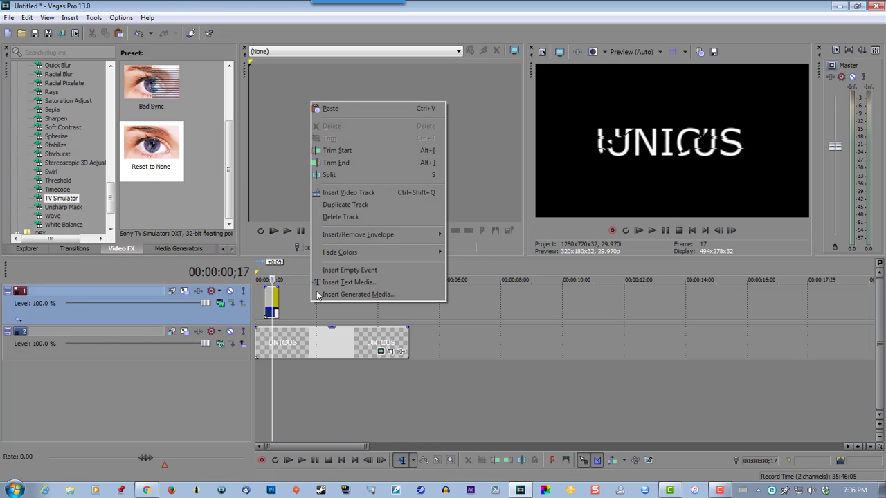
left_click(341, 111)
left_click(523, 212)
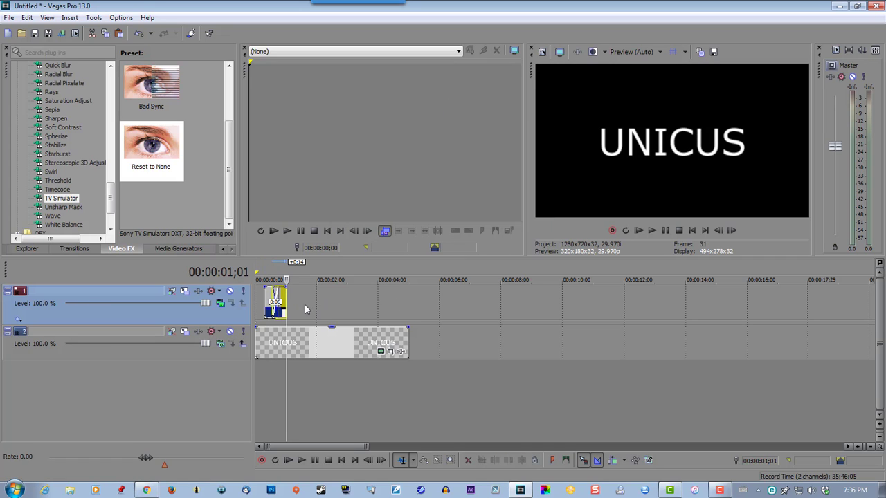
mouse_move(282, 302)
left_mouse_down()
mouse_move(324, 302)
mouse_move(280, 301)
left_mouse_up()
left_click(262, 300)
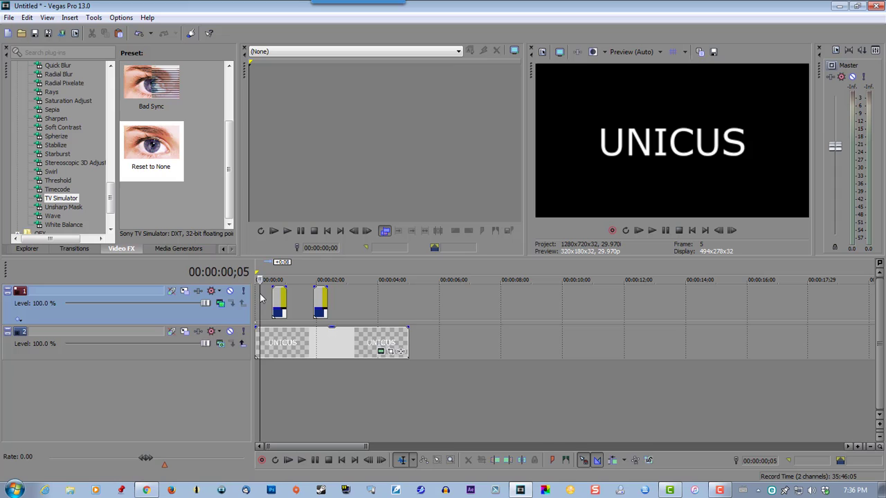
left_click(650, 231)
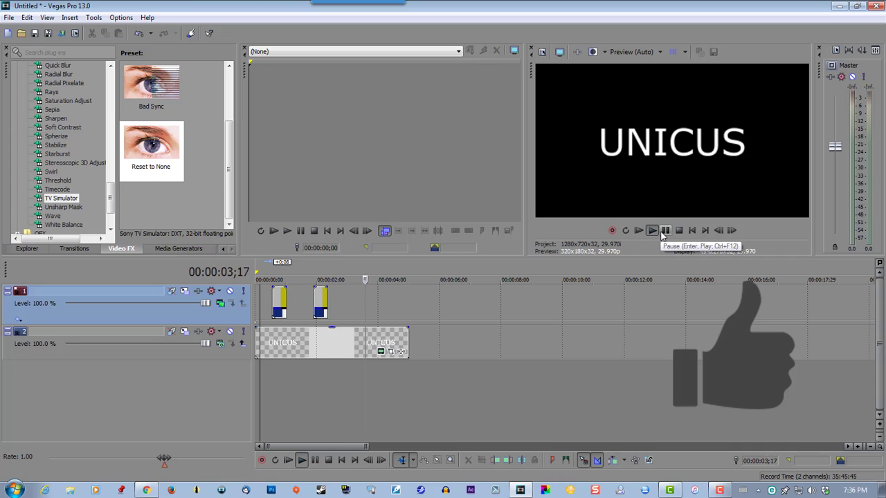
left_click(658, 233)
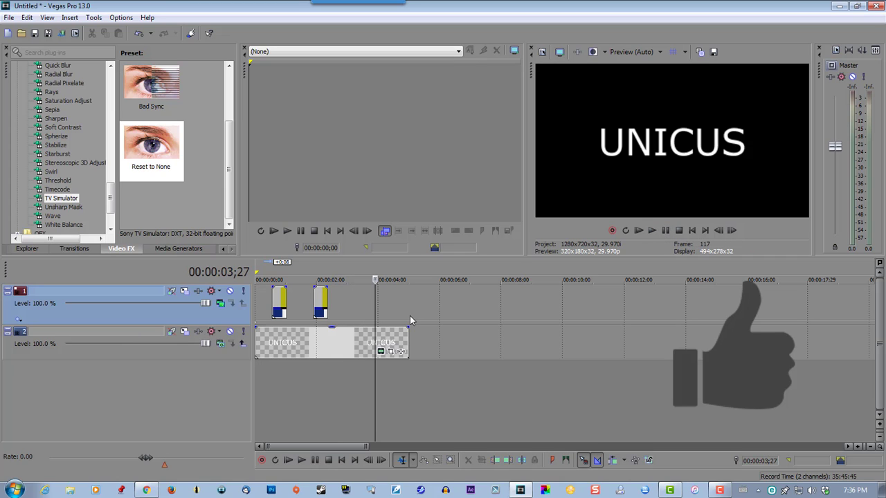